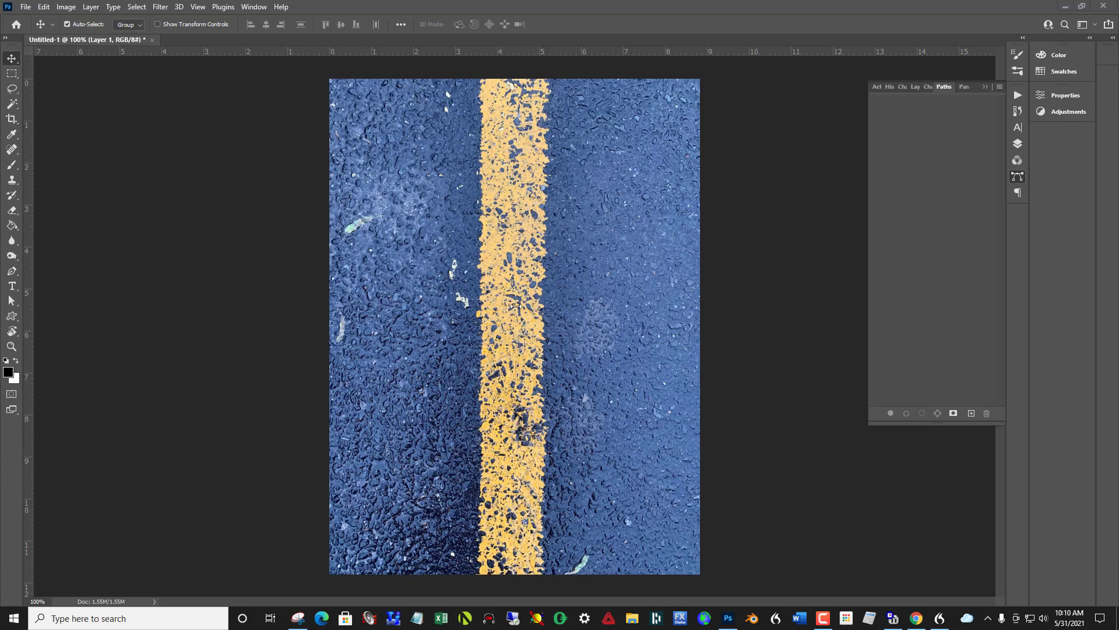
Shift the photo's midtones with Color Balance, setting yellow–blue to -76 and moving magenta–green slightly toward magenta
left_click(69, 11)
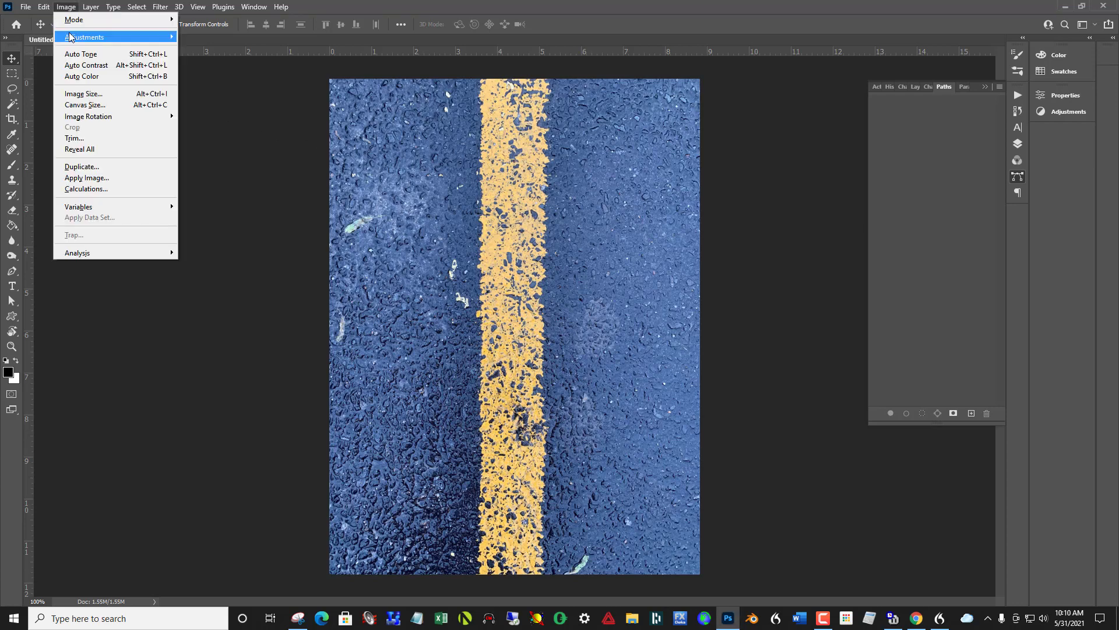
mouse_move(69, 36)
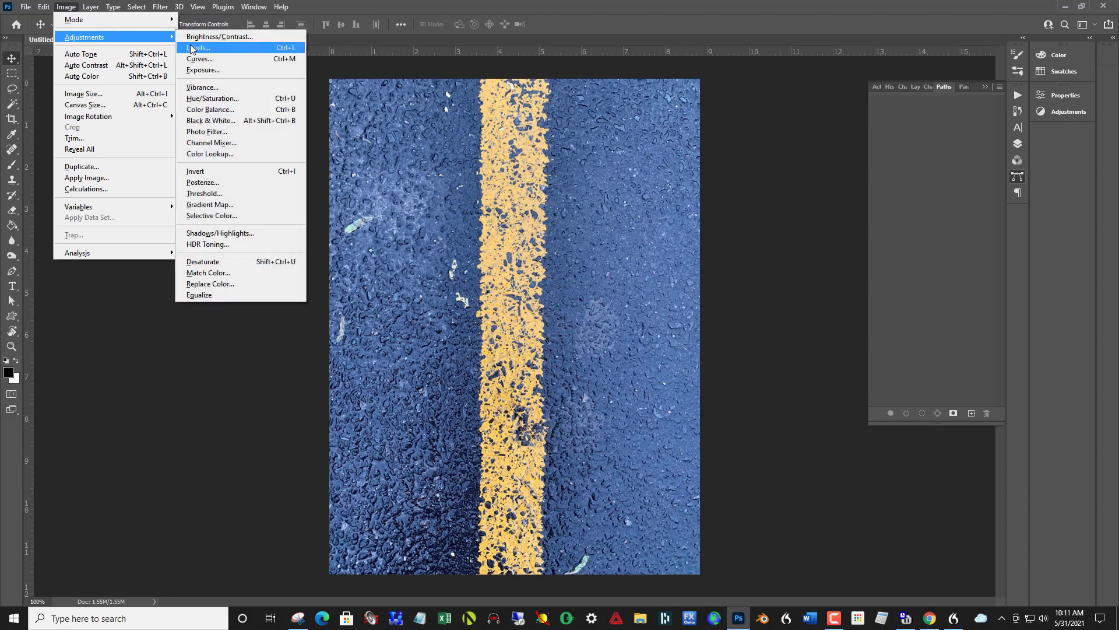
left_click(285, 109)
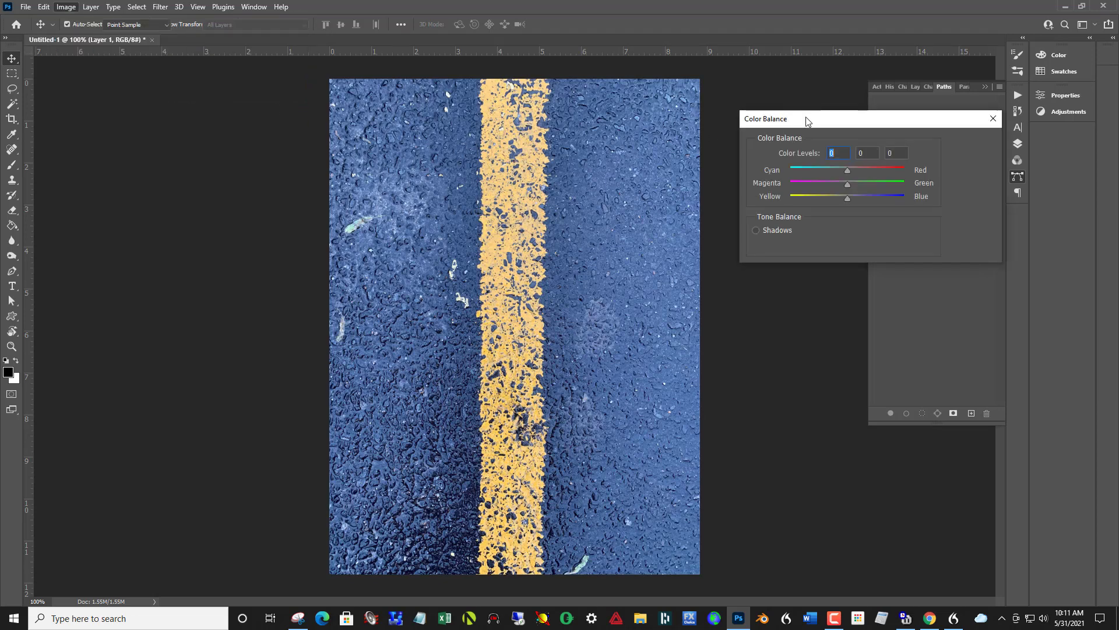
left_click_drag(808, 121, 664, 129)
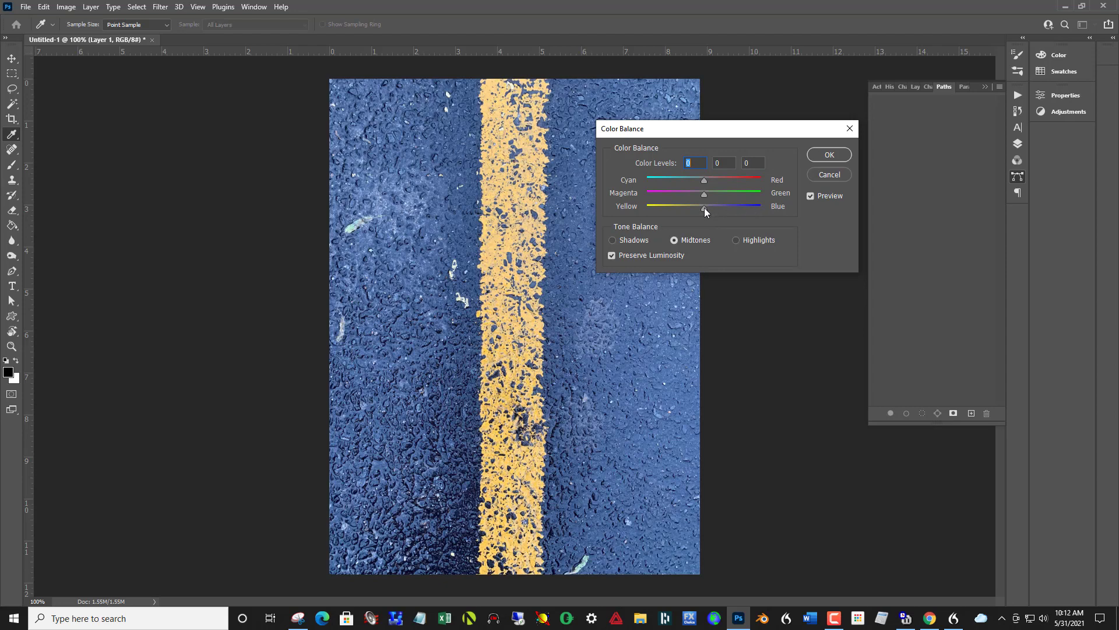
left_click_drag(704, 210, 660, 212)
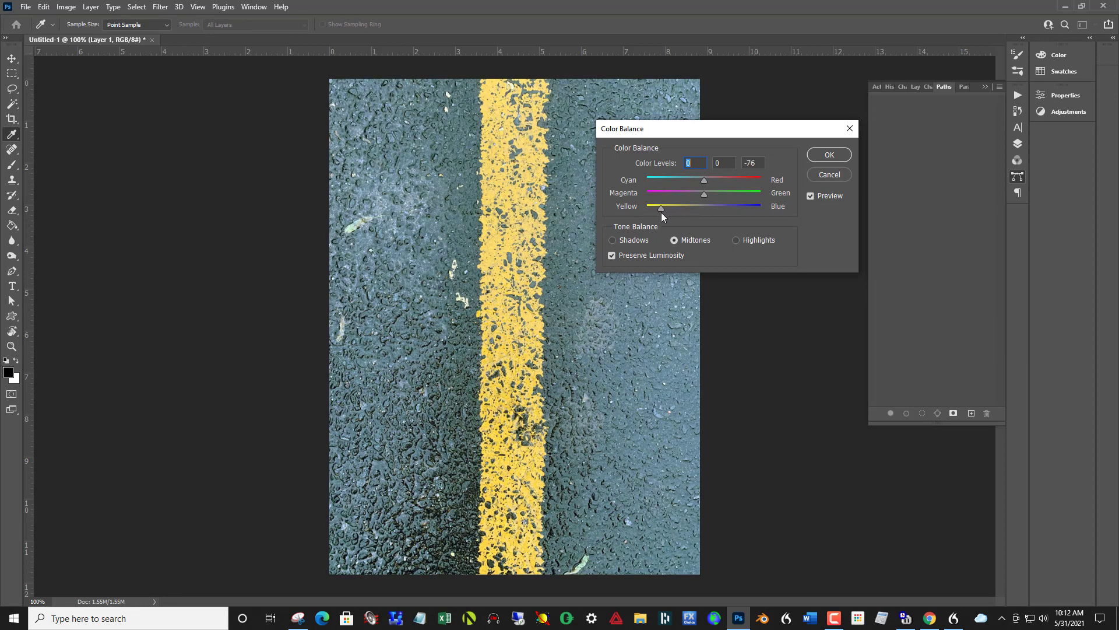
key("Tab")
key("Tab")
left_click(698, 195)
left_click(819, 156)
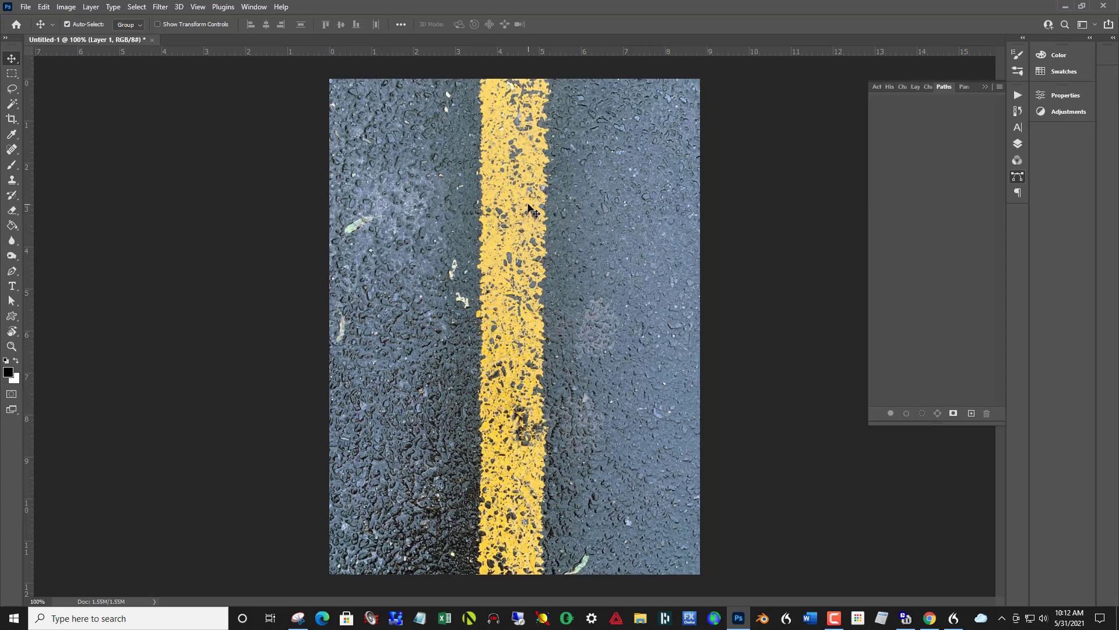
Select a large centred ellipse reaching almost to the image edges, and invert the selection to cover the outer border area
left_click(12, 74)
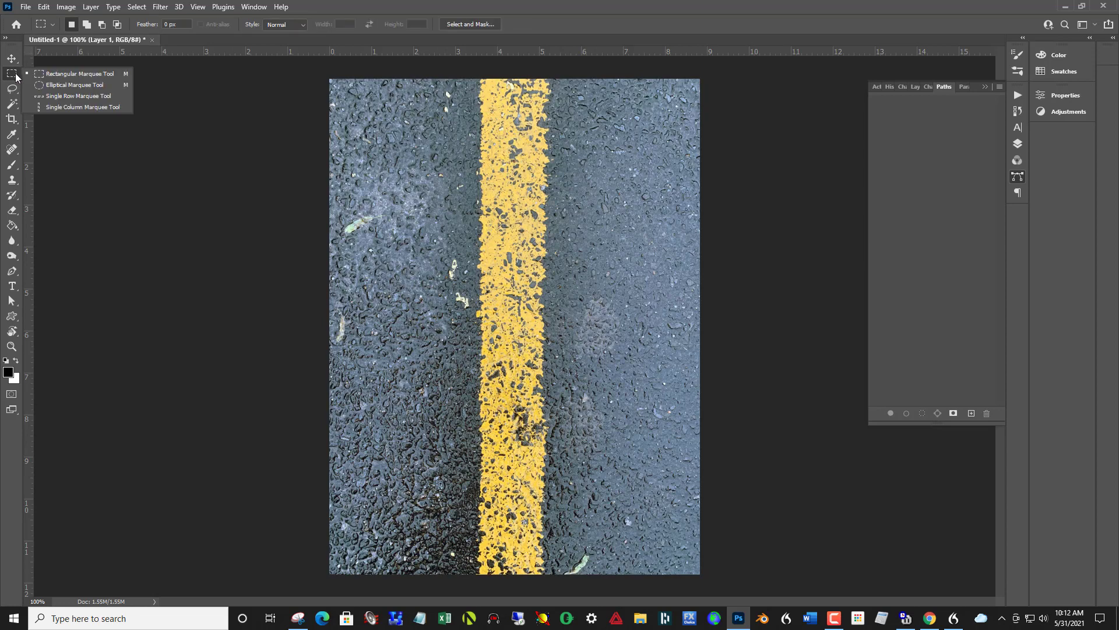
left_click(51, 84)
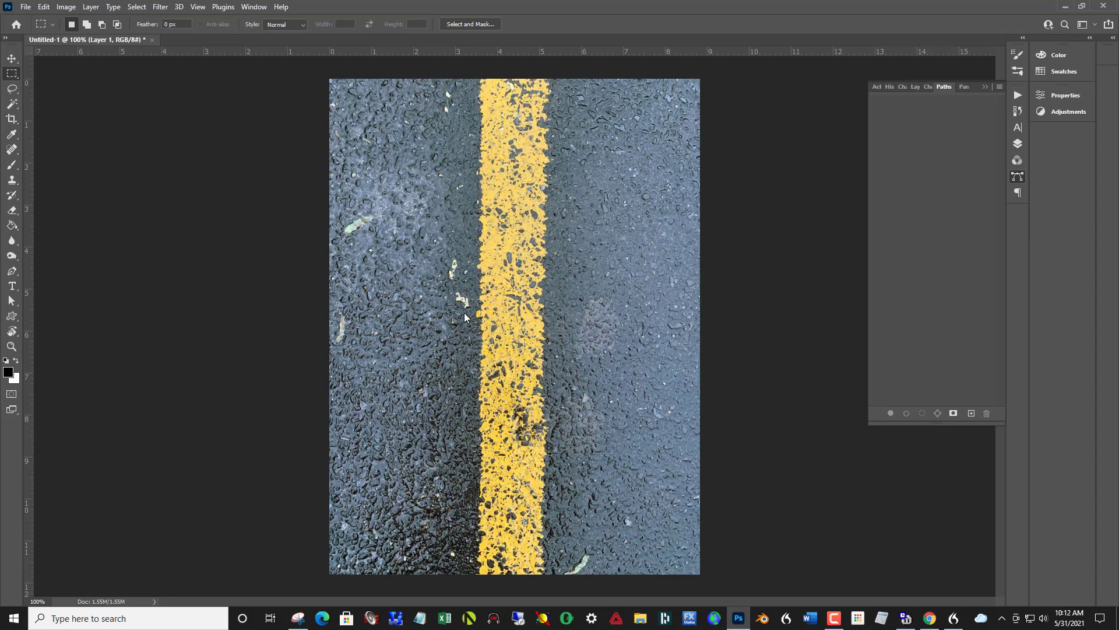
right_click(12, 76)
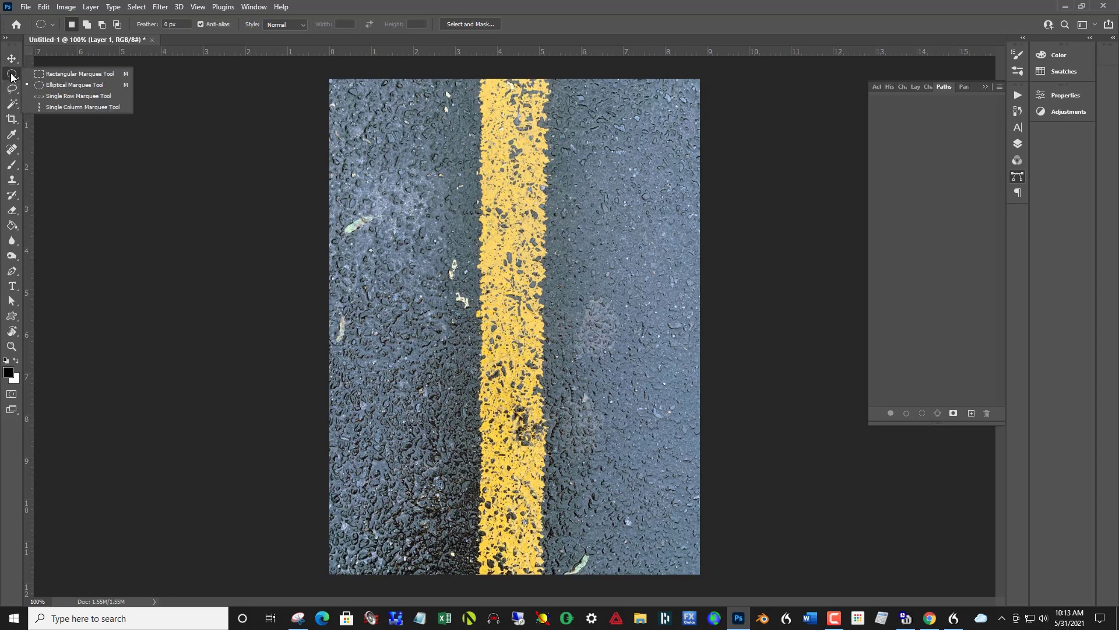
left_click(50, 85)
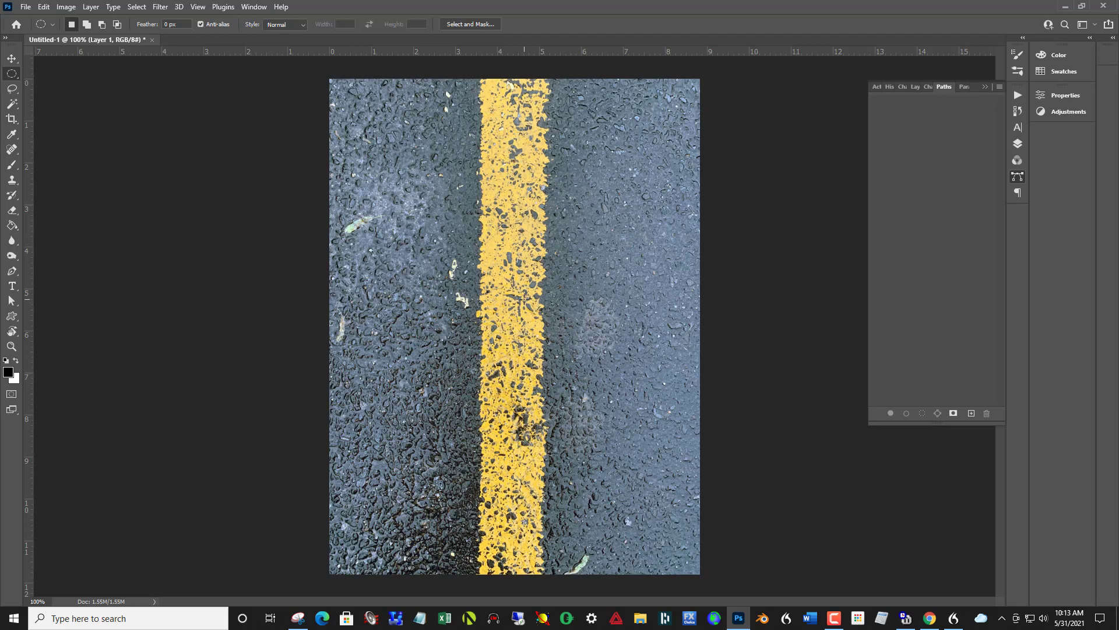
left_click_drag(505, 299, 679, 519)
left_click_drag(586, 359, 598, 381)
left_click(130, 10)
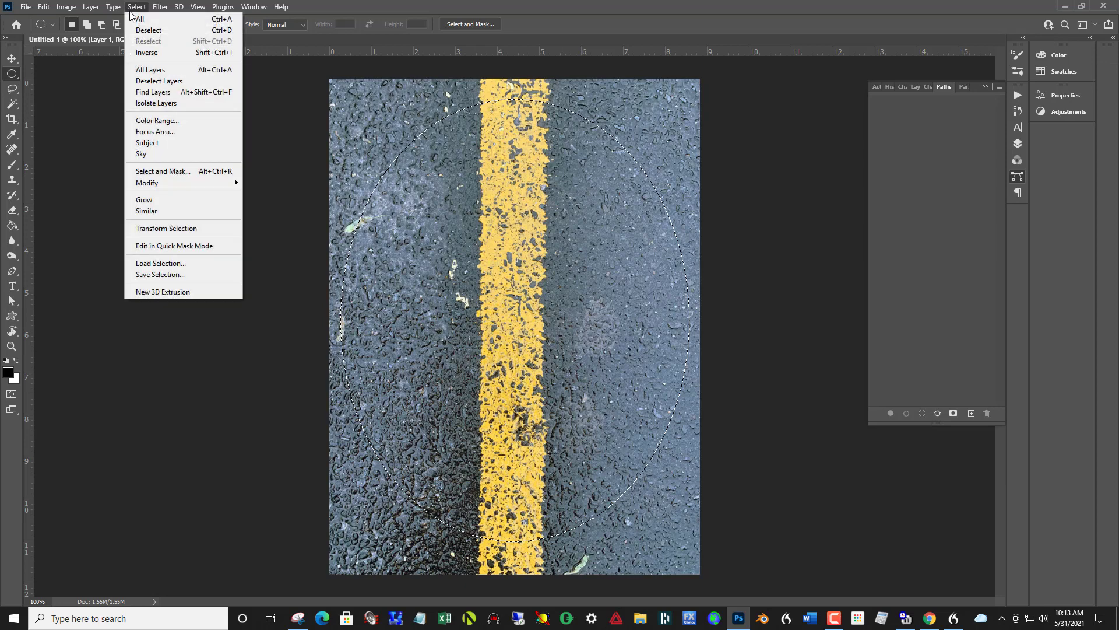
left_click(146, 53)
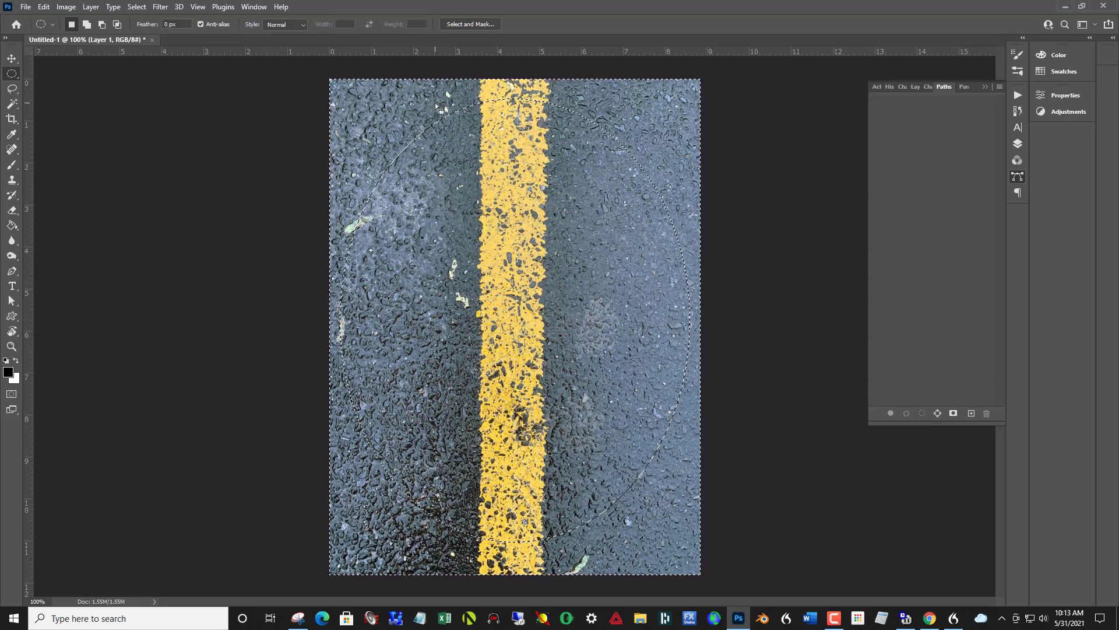
left_click(76, 7)
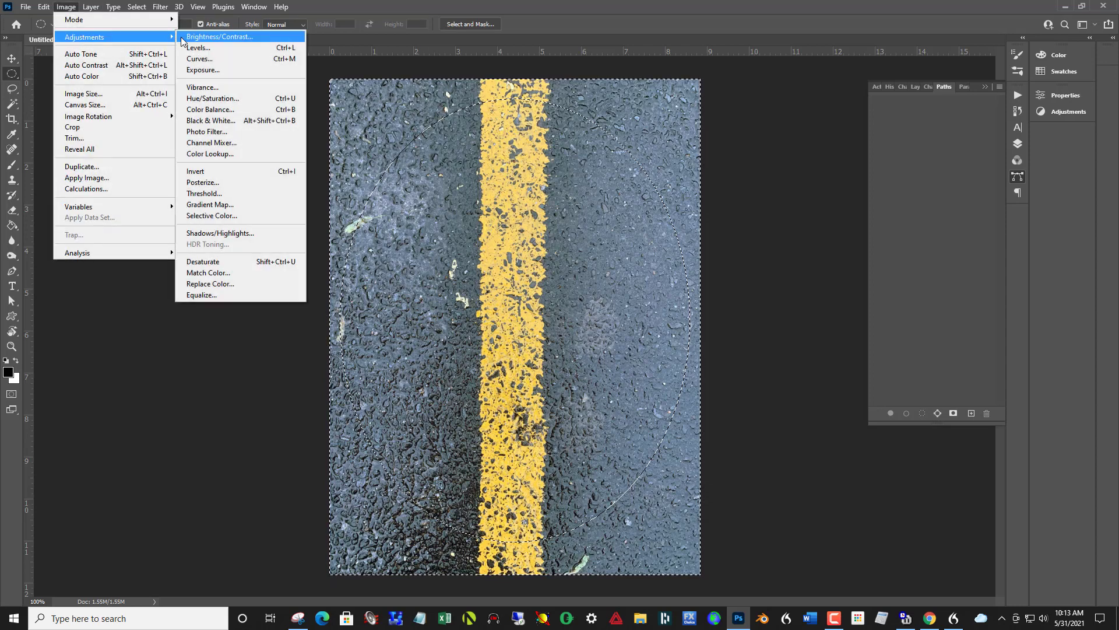
left_click(182, 37)
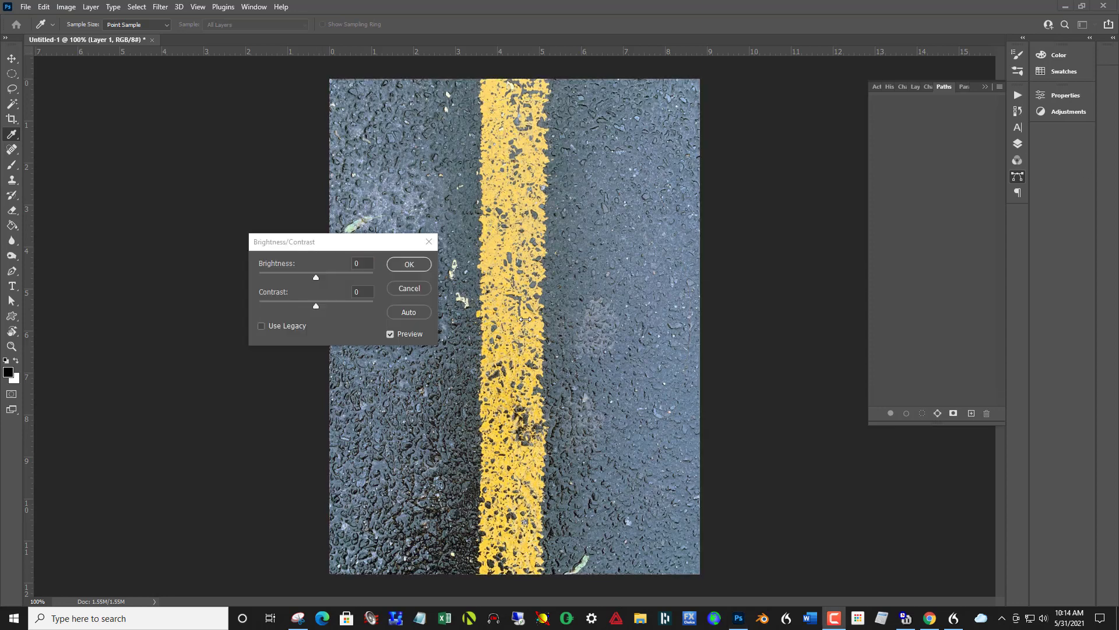
left_click_drag(354, 248, 134, 164)
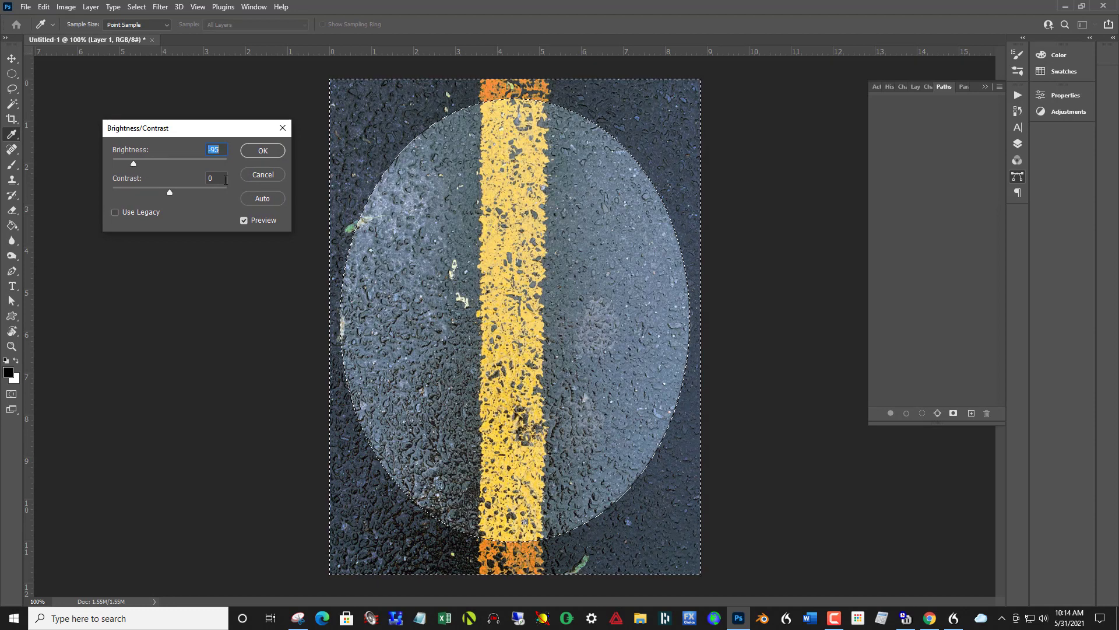
left_click(263, 176)
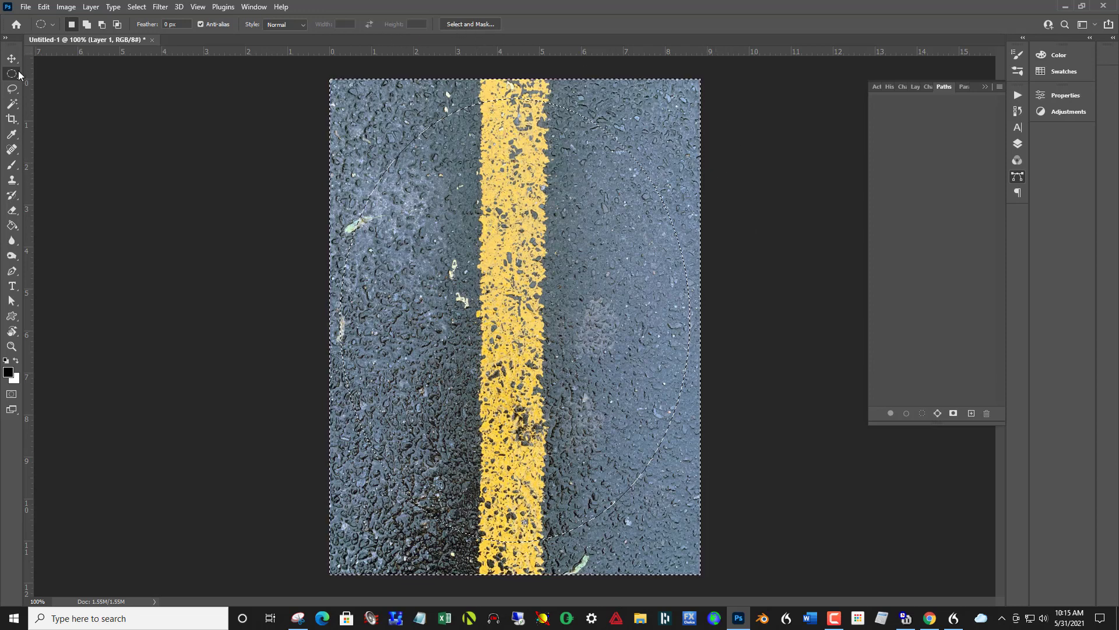
Soften the inverted elliptical selection with Select and Mask, using a feather of 105.9 px
left_click(466, 24)
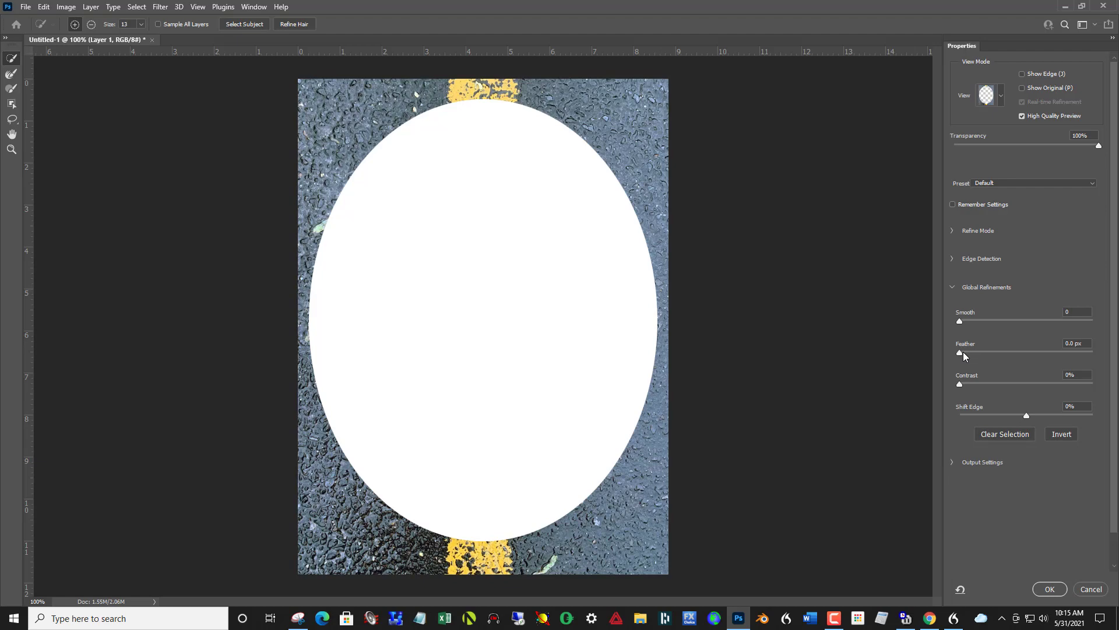
left_click_drag(961, 352, 1046, 355)
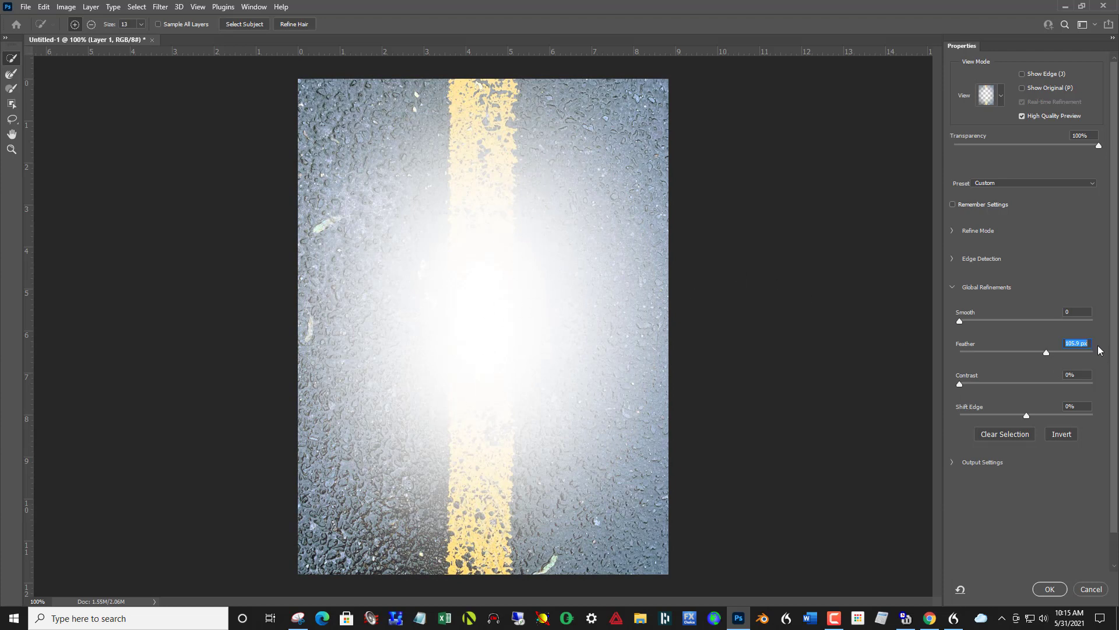
left_click(1050, 590)
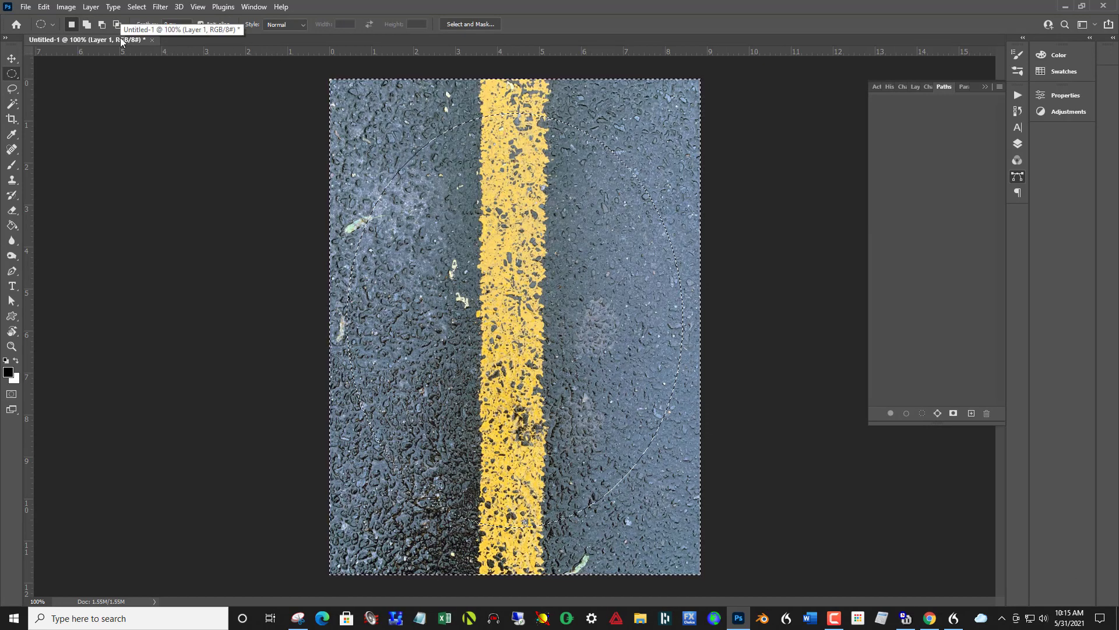
Hide the selection outline and darken the feathered outer area by lowering its brightness to about -57
key("ctrl+d")
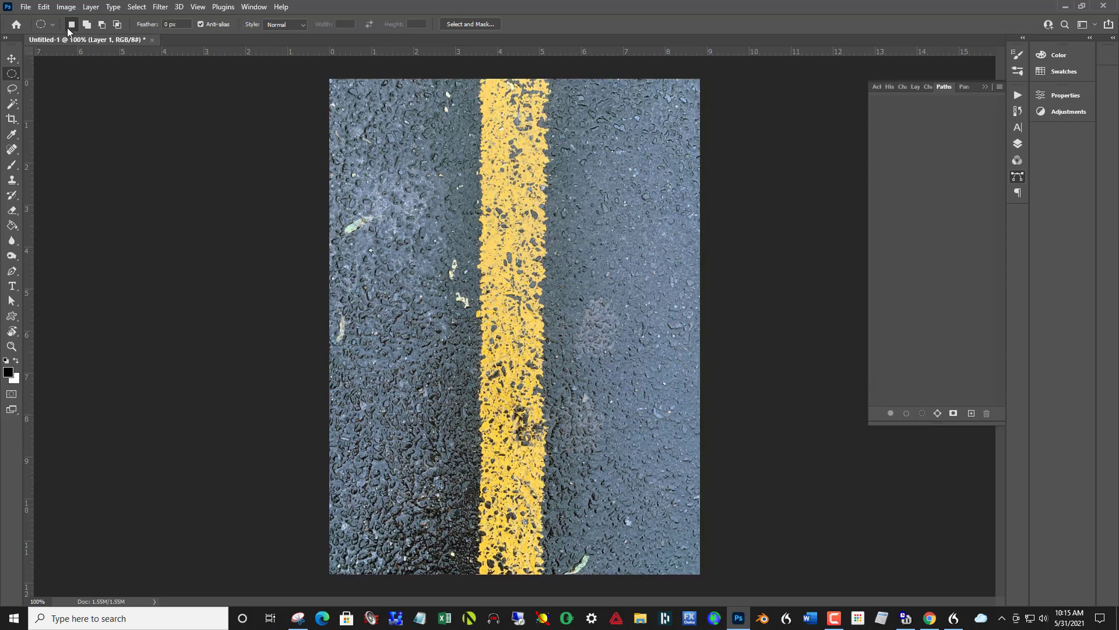
left_click(66, 7)
mouse_move(82, 40)
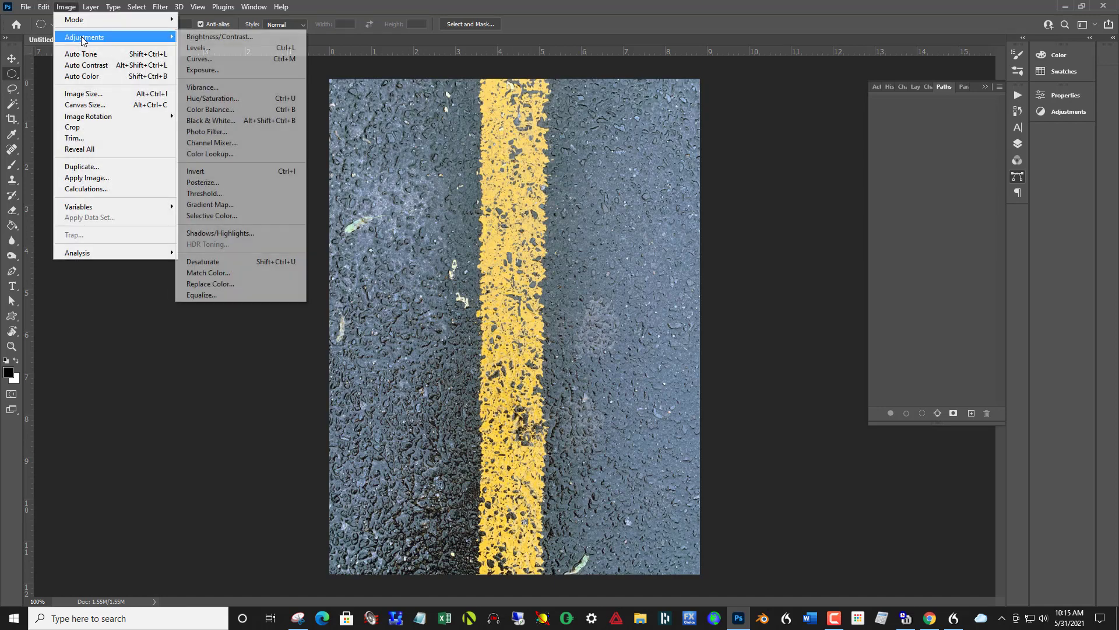
left_click(210, 36)
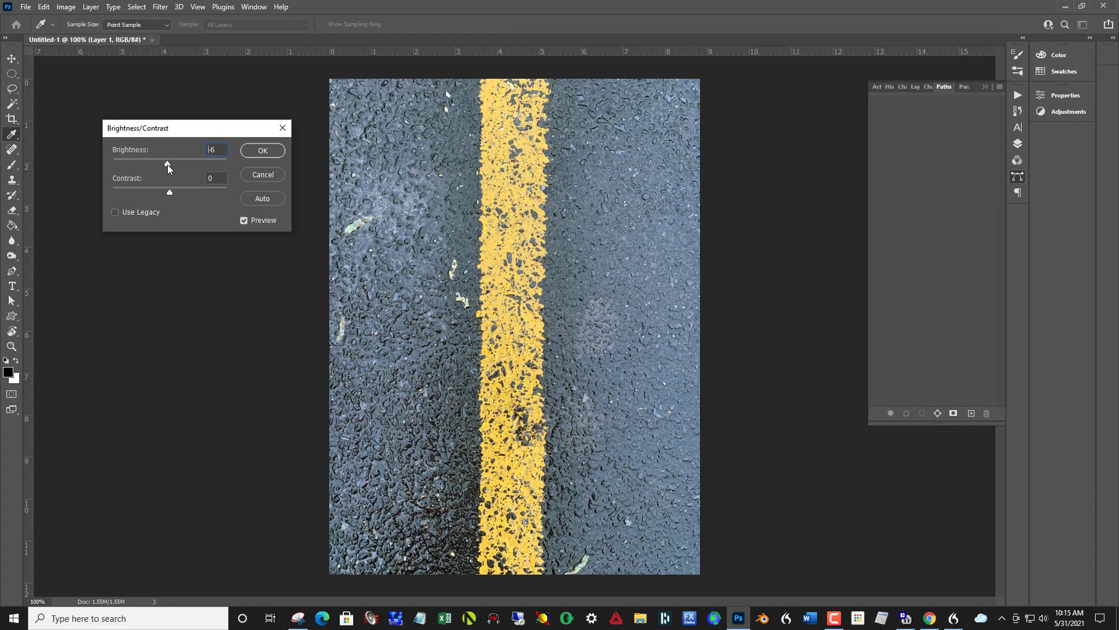
left_click_drag(168, 165, 151, 163)
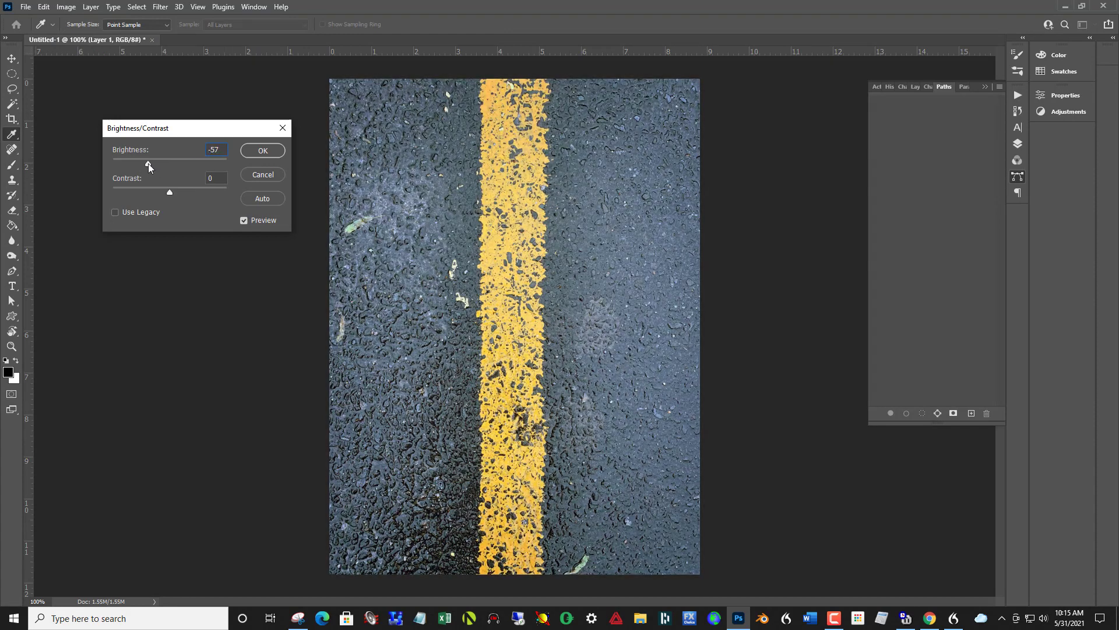
left_click_drag(148, 163, 149, 163)
left_click(261, 153)
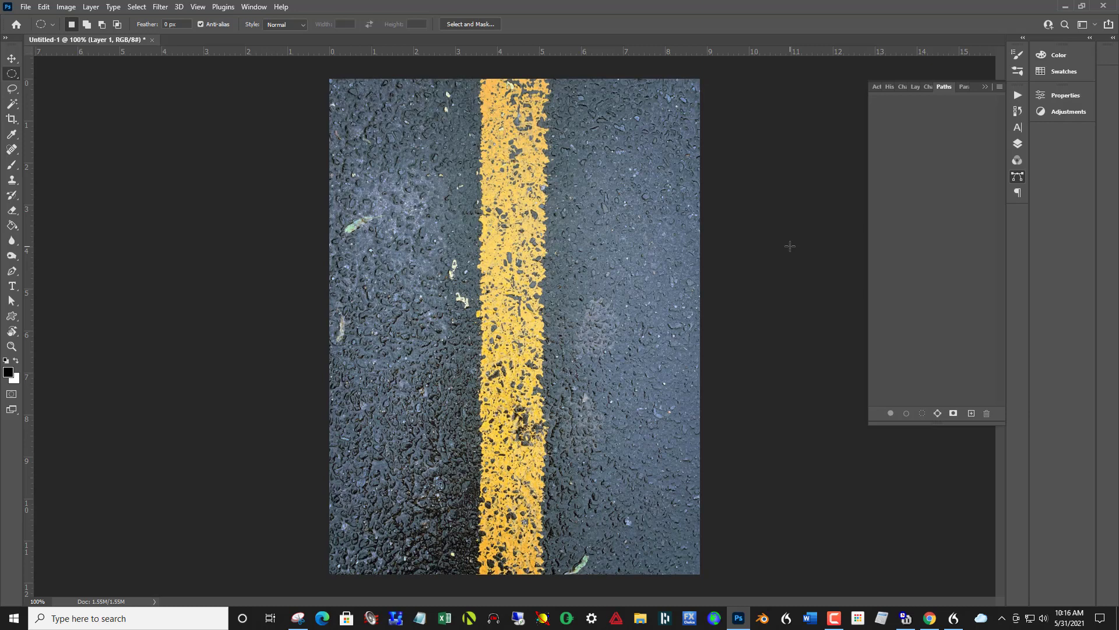
Invert the selection to the centre of the road and raise its Hue/Saturation saturation to +24
key("ctrl+shift+d")
left_click(66, 7)
mouse_move(82, 37)
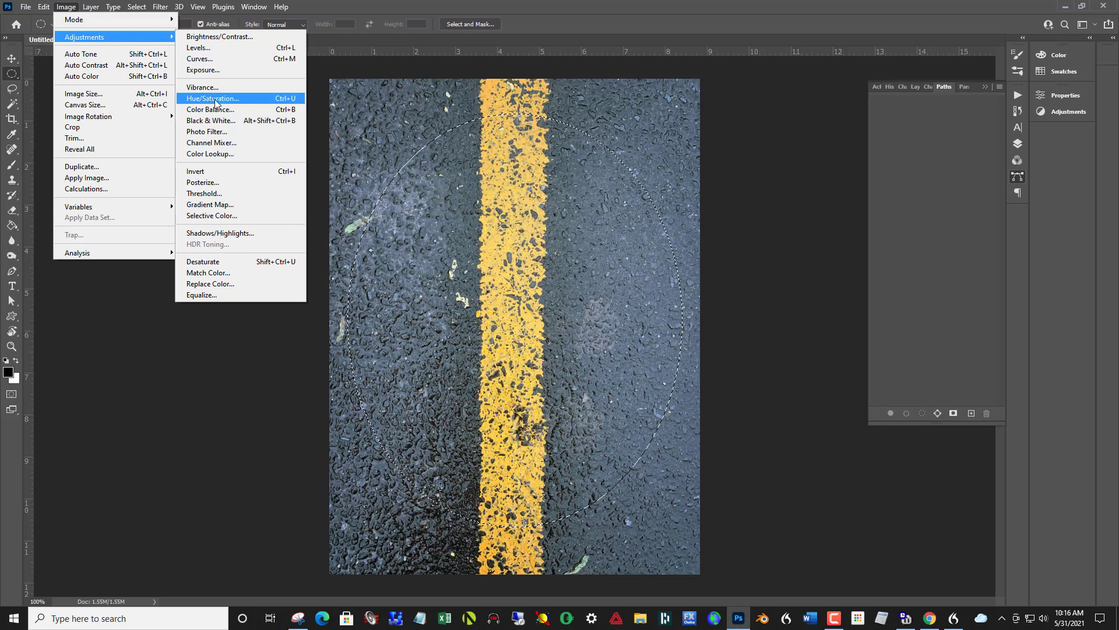
left_click(288, 103)
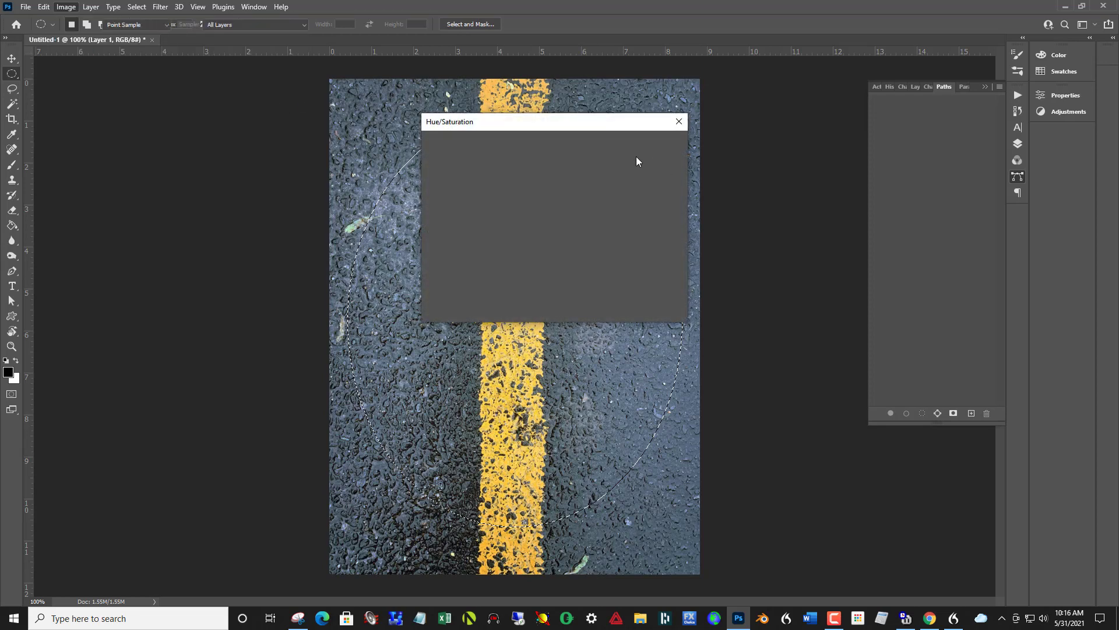
left_click_drag(569, 120, 853, 106)
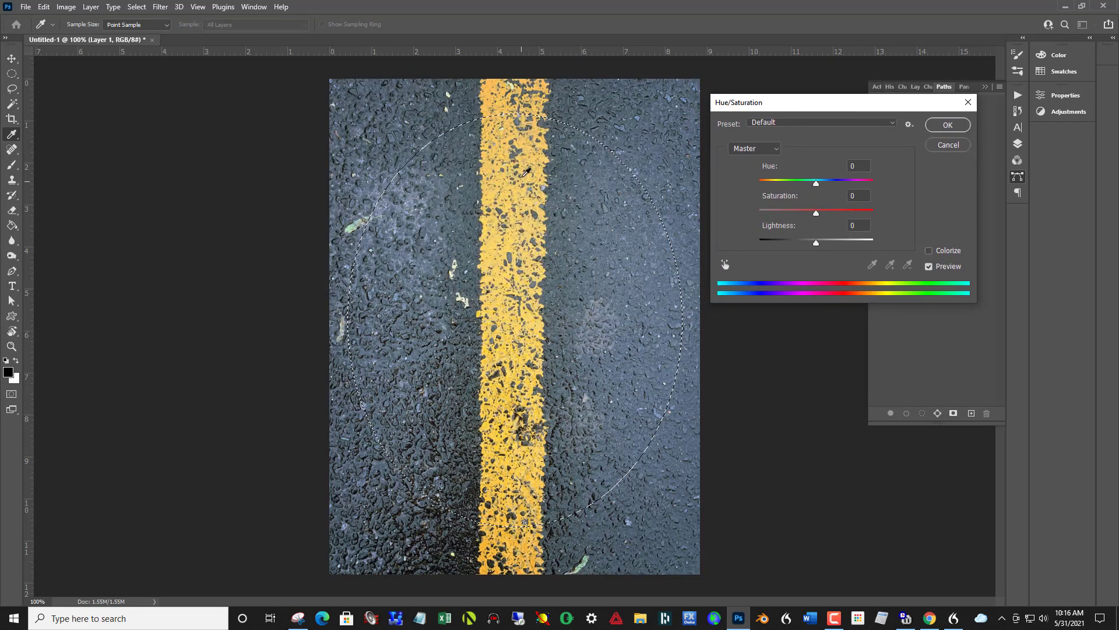
left_click_drag(818, 214, 831, 212)
left_click(939, 127)
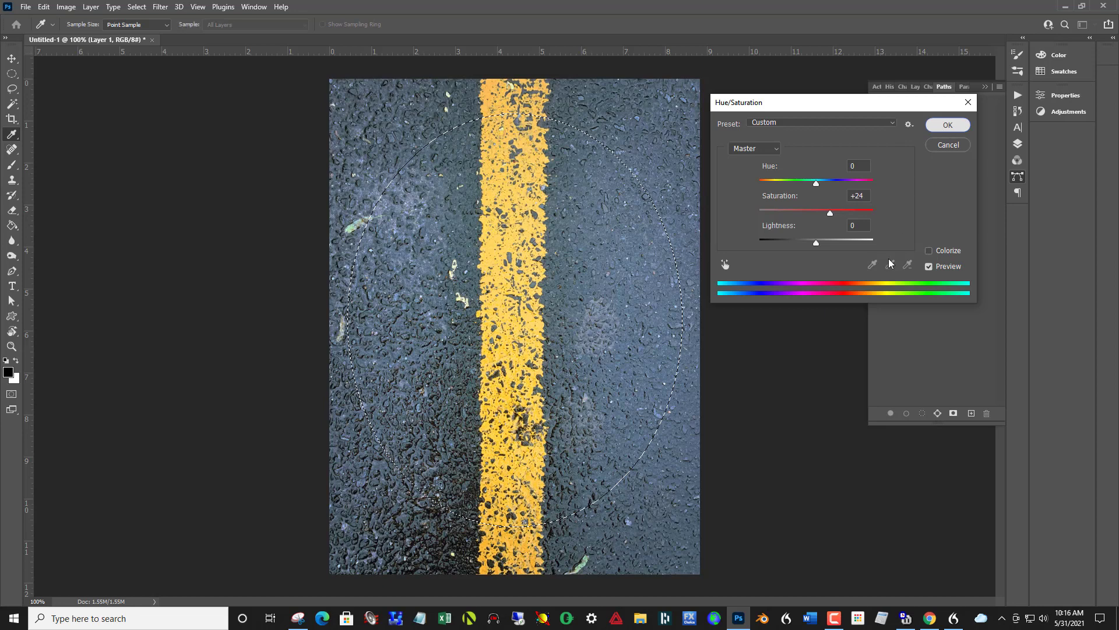
key("Return")
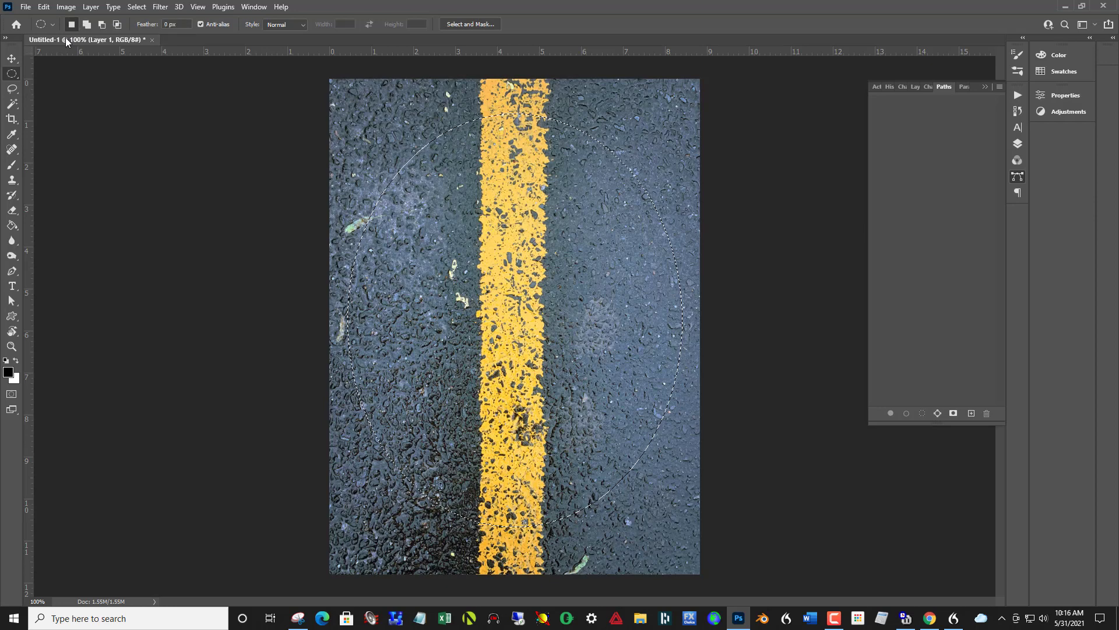
Brighten the selected centre with a Levels adjustment, setting the white input level to 235
left_click(66, 6)
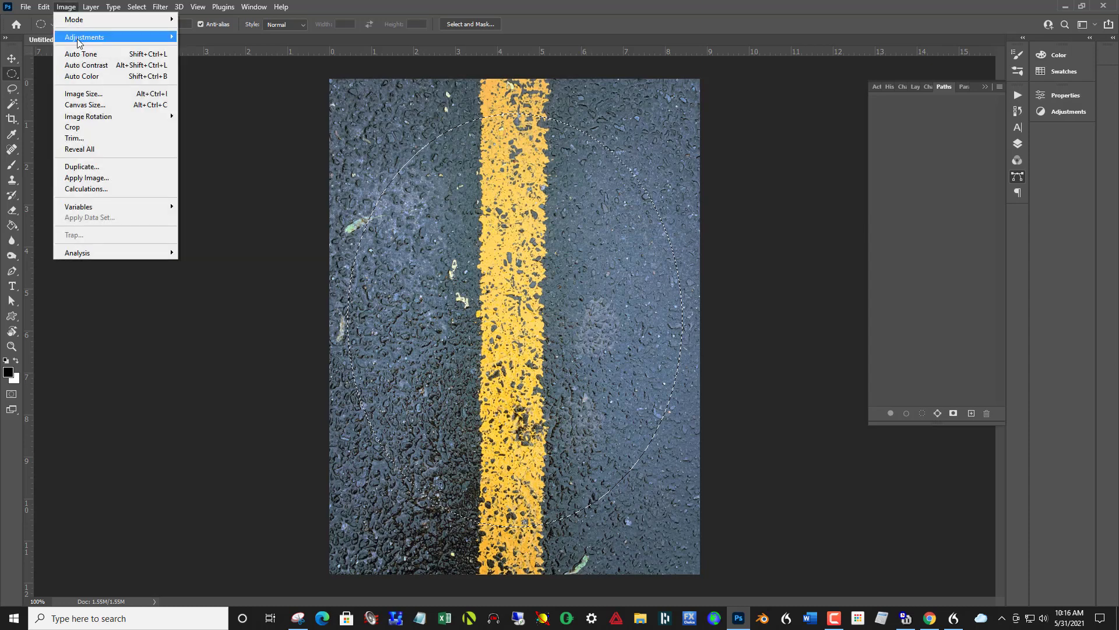
mouse_move(81, 42)
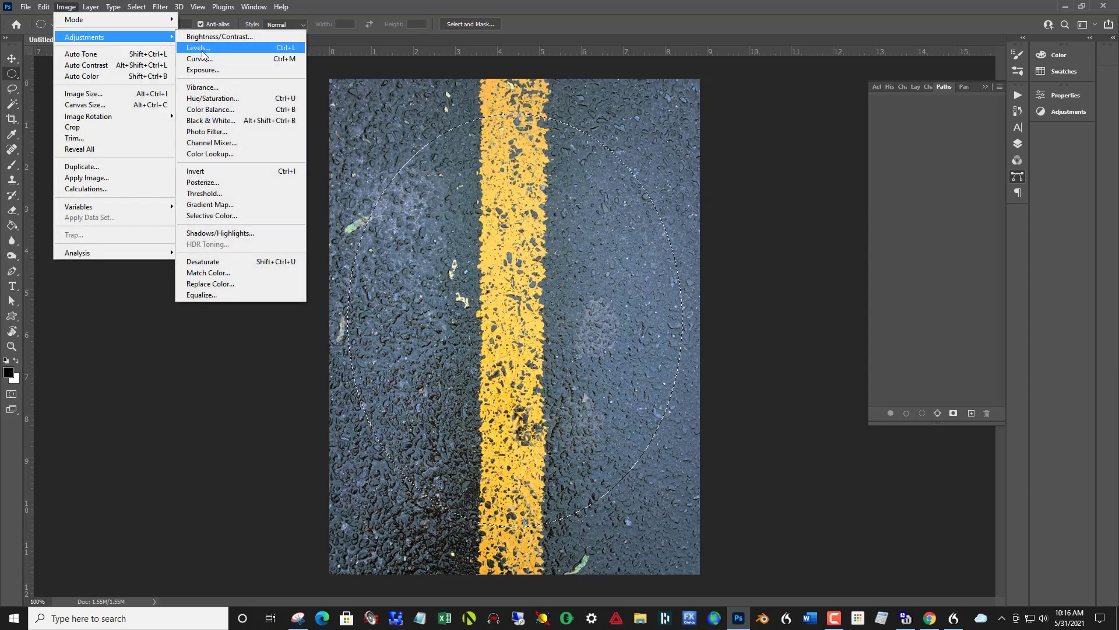
left_click(206, 49)
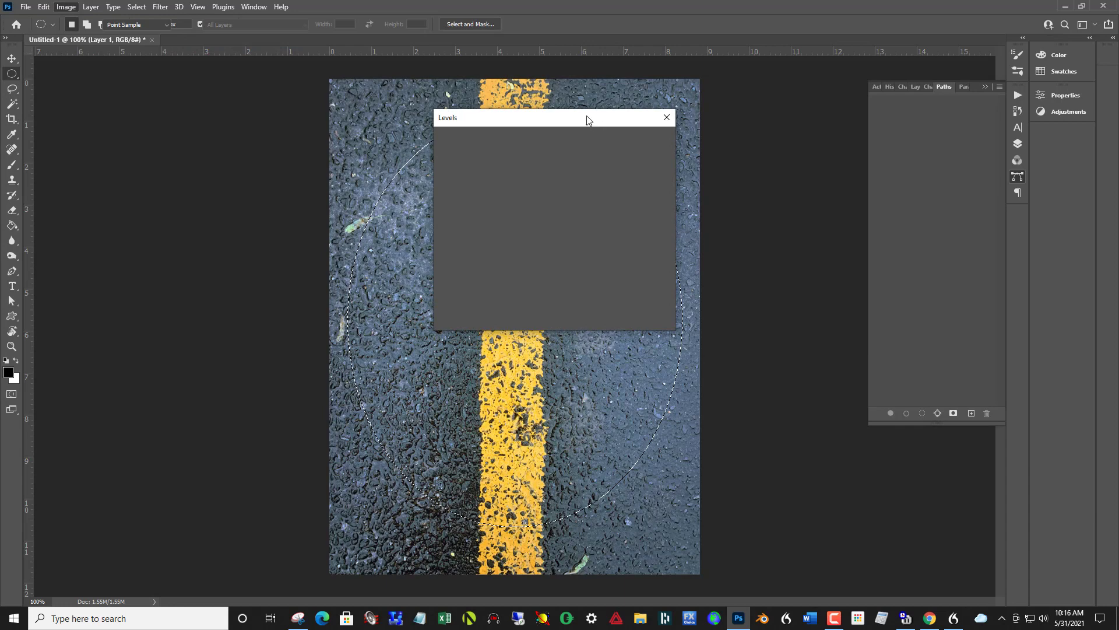
left_click_drag(587, 119, 863, 83)
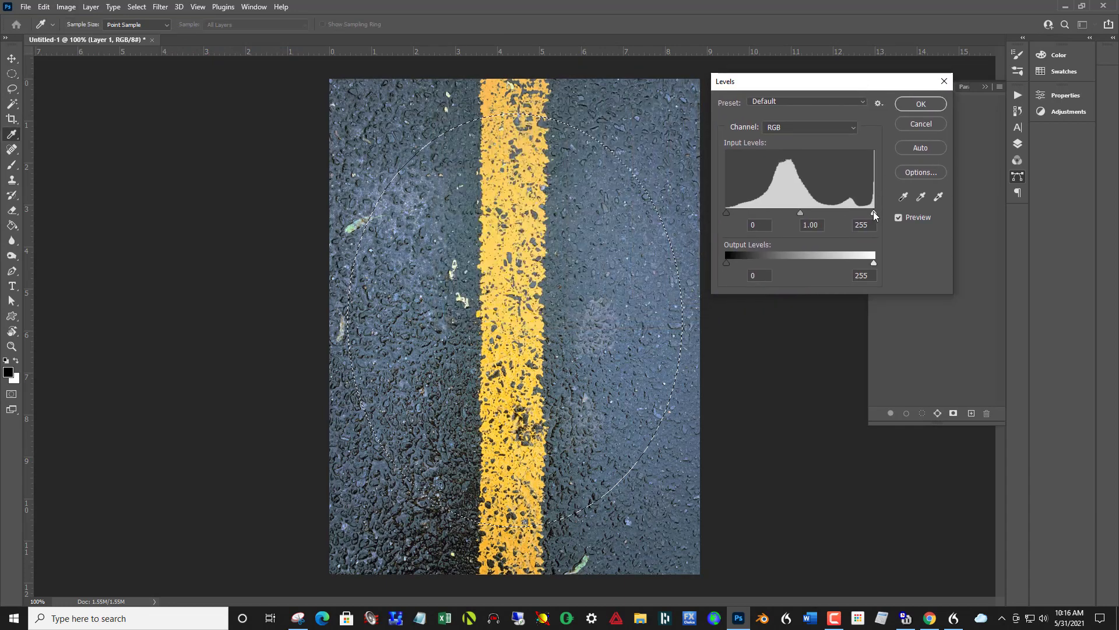
left_click_drag(873, 211, 858, 209)
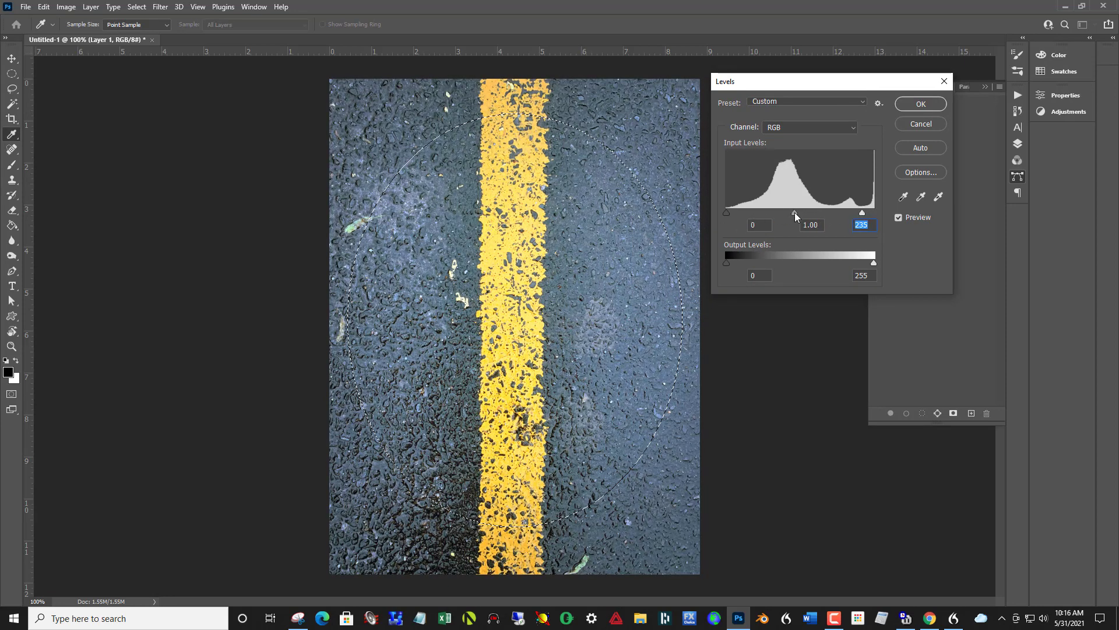
left_click_drag(795, 213, 796, 213)
key("Return")
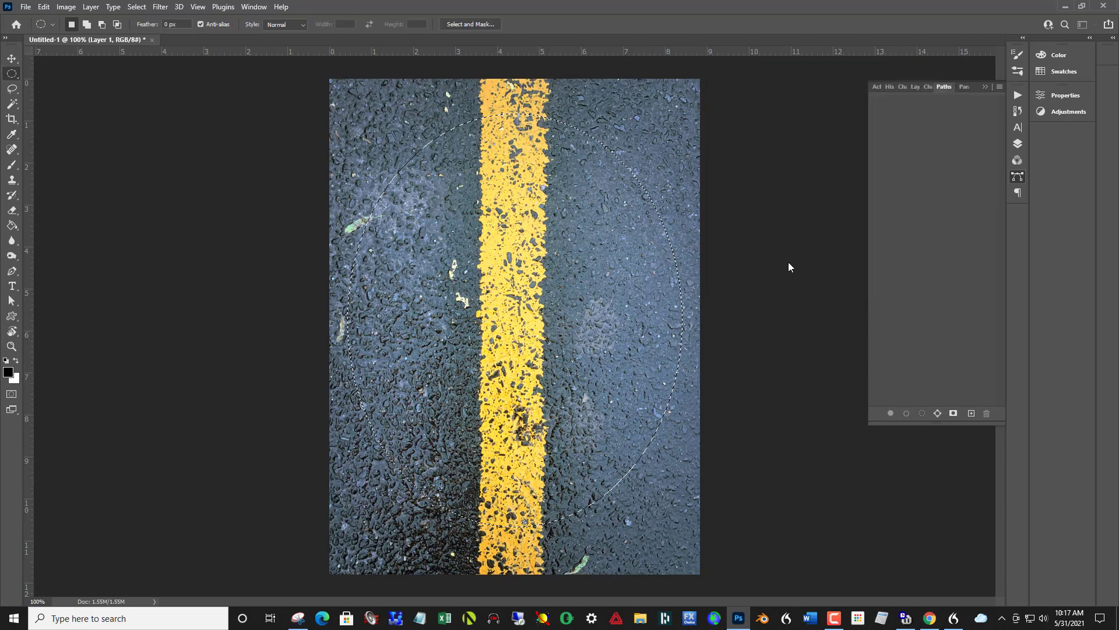
Deselect the road's centre and compare the originally pasted photo with the finished edit several times in the History, ending on the final Deselect state
key("ctrl+d")
left_click(1018, 111)
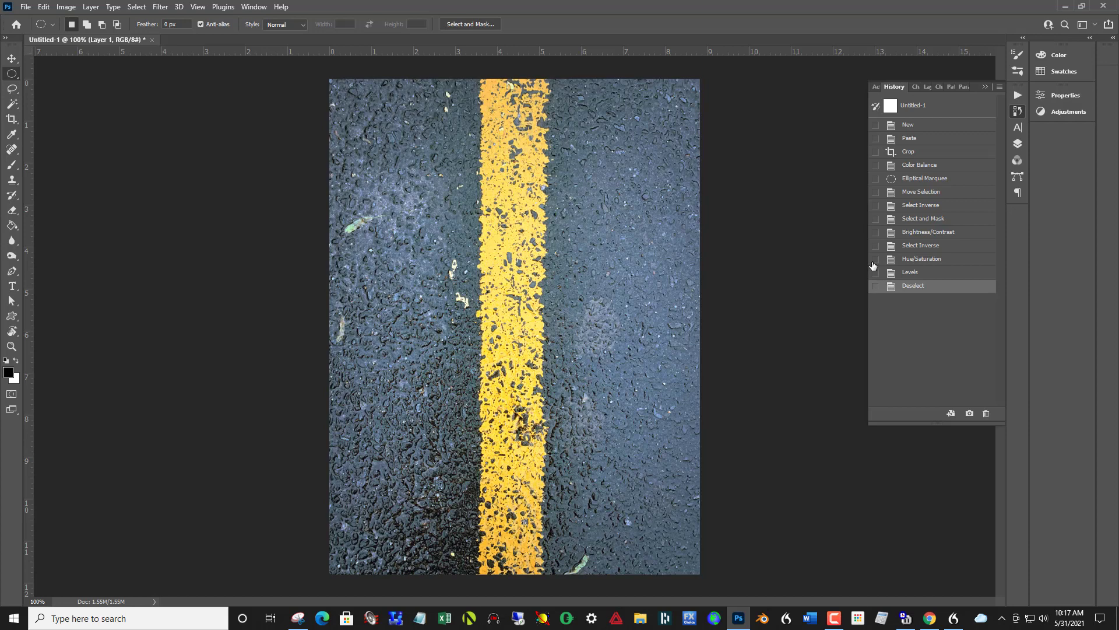
left_click(922, 140)
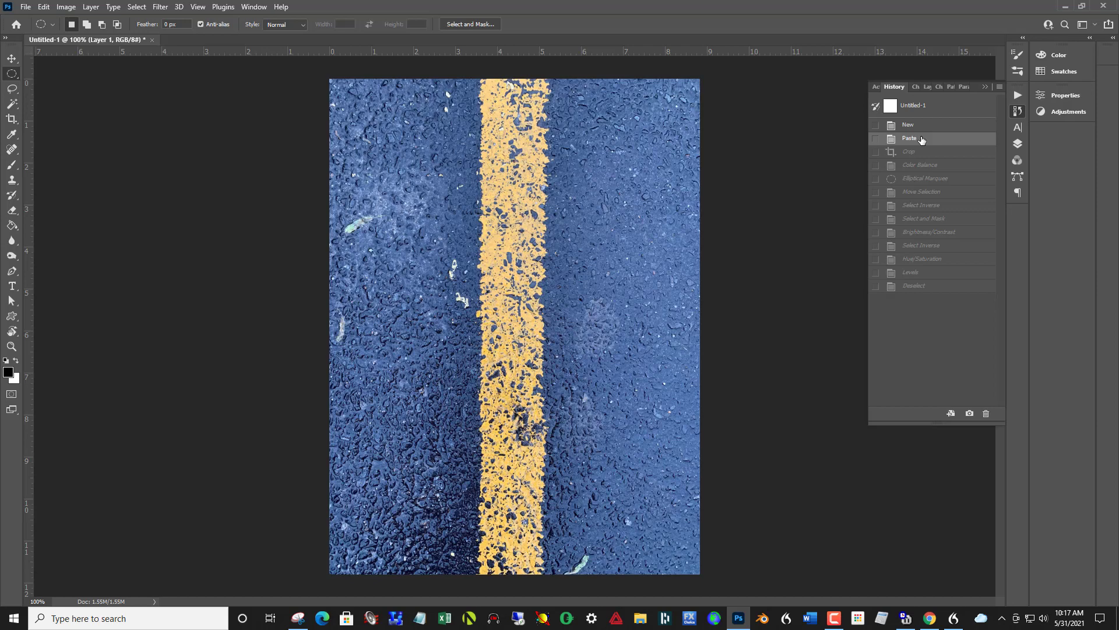
left_click(932, 290)
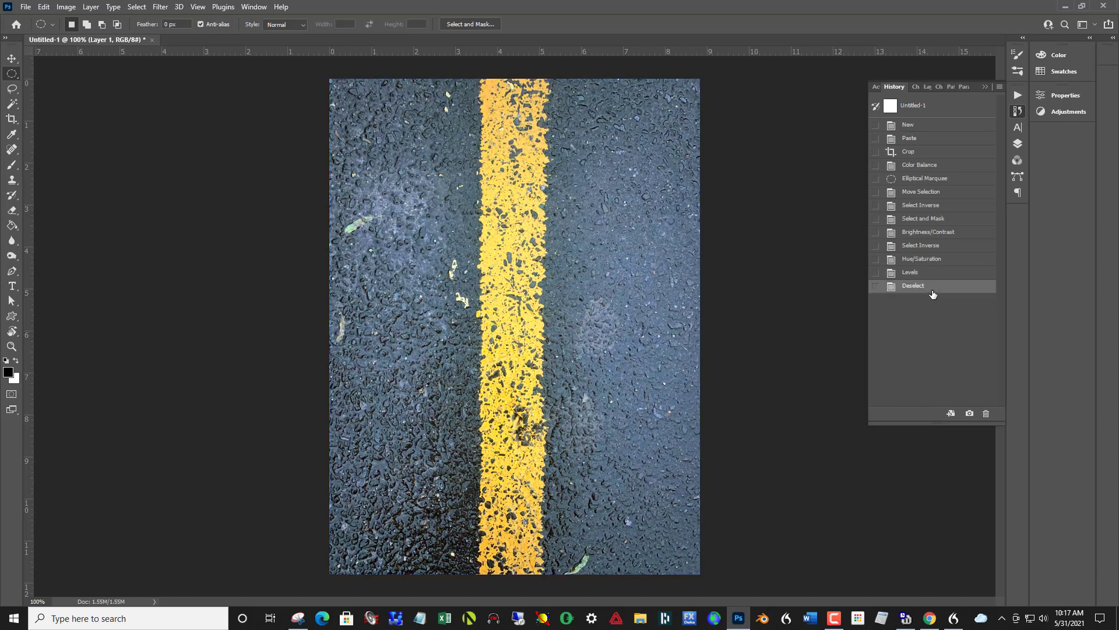
left_click(932, 144)
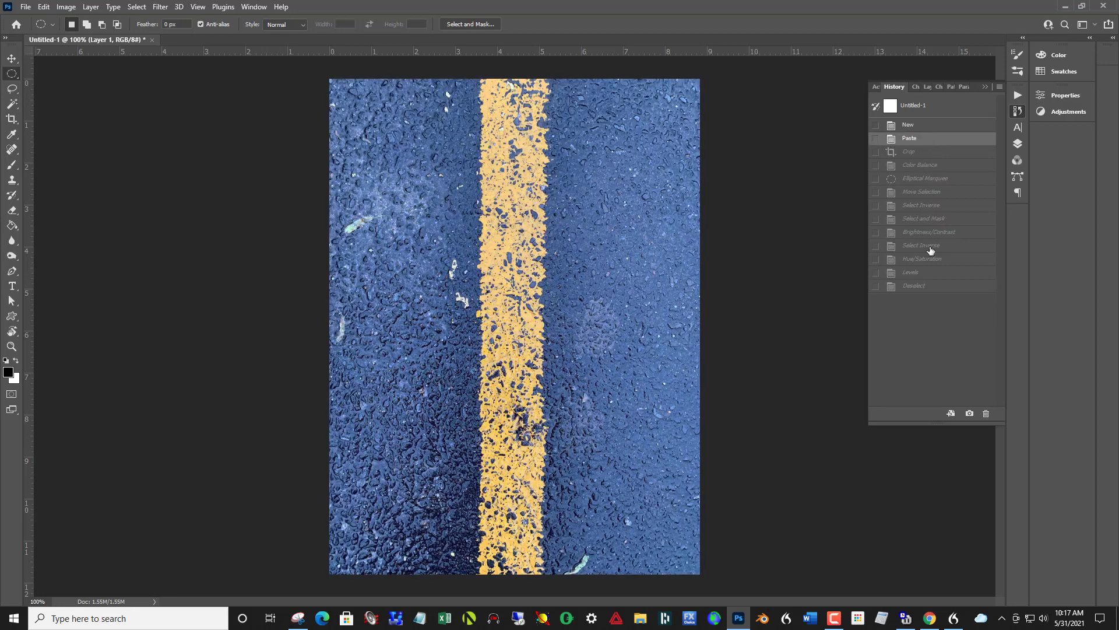
left_click(929, 288)
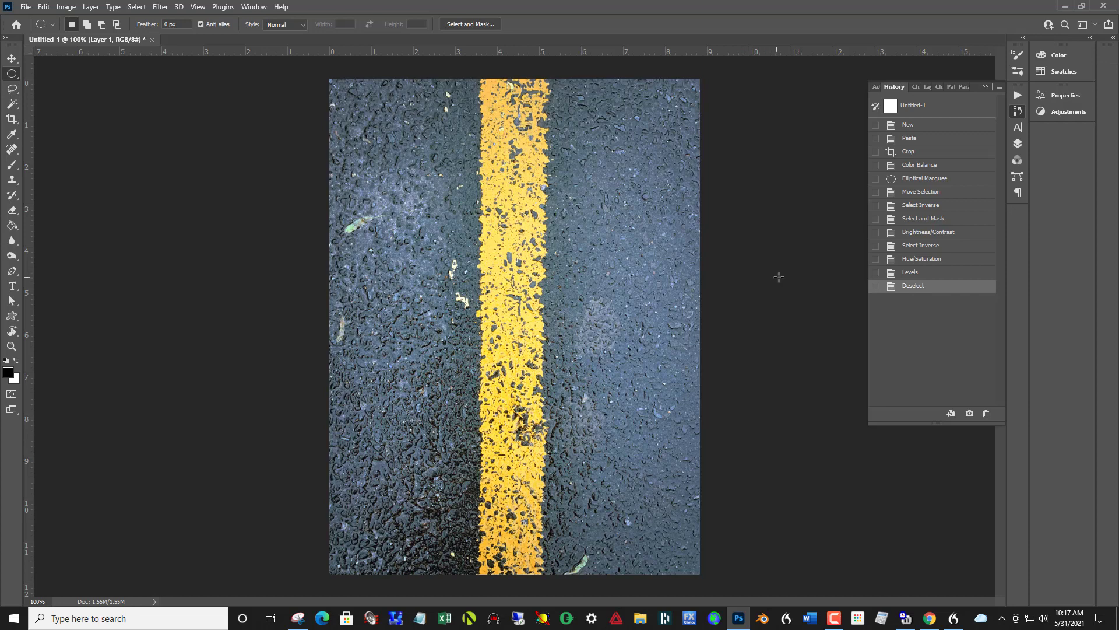
left_click(926, 141)
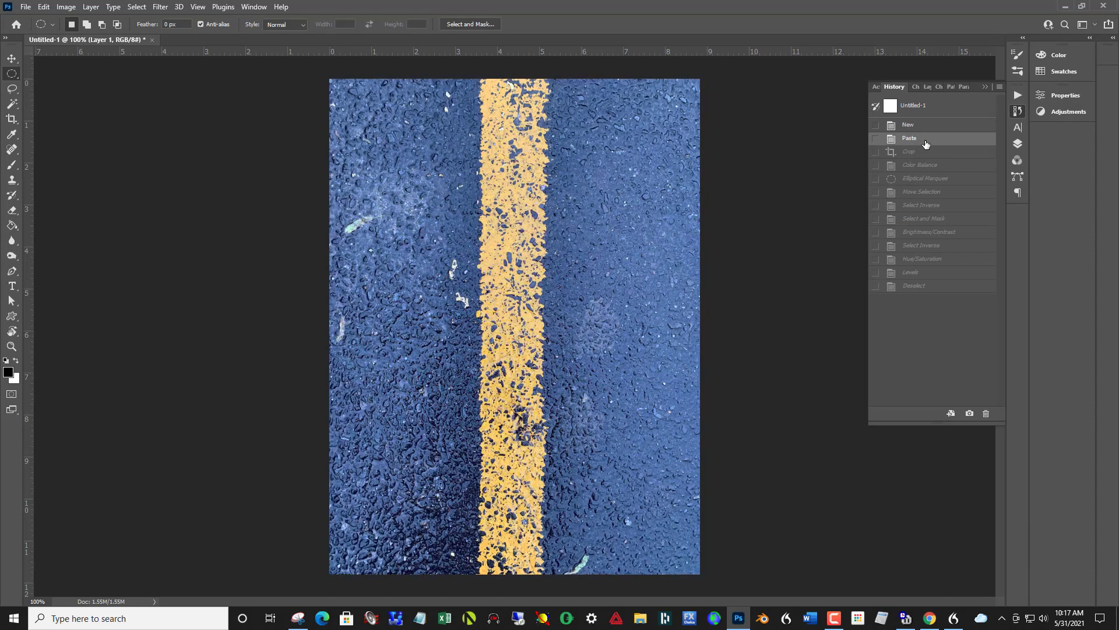
left_click(929, 287)
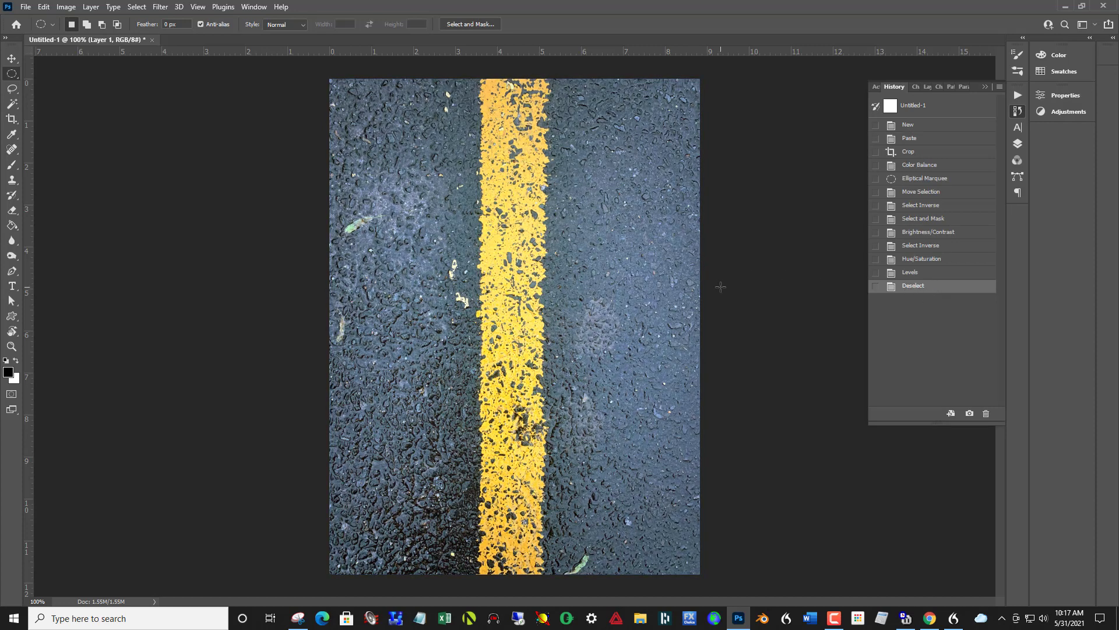